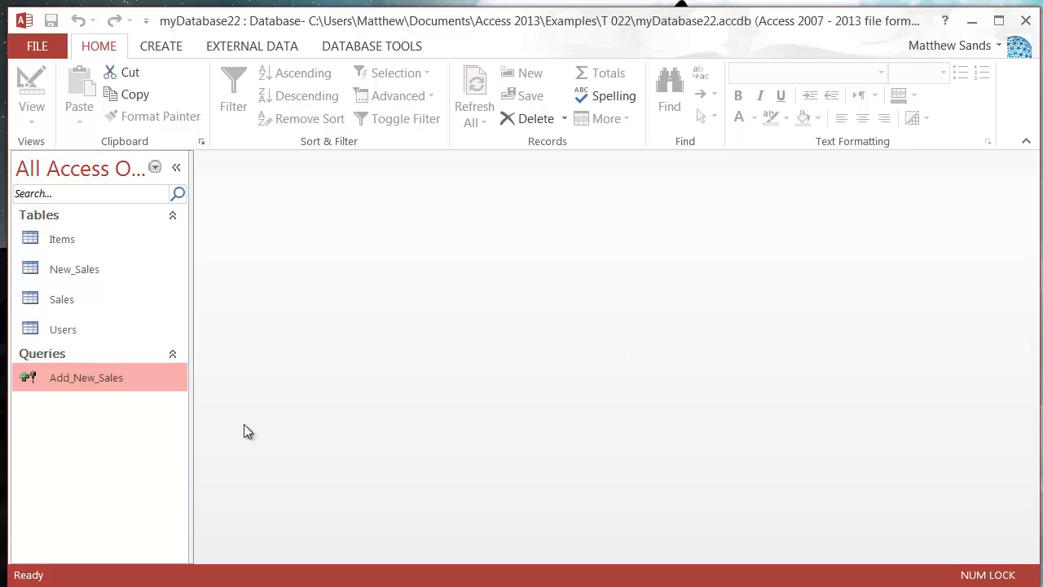
Resize the Navigation Pane and open the Sales table in datasheet view.
{"action": "left_click_drag", "start_coordinate": [189, 261], "coordinate": [174, 269]}
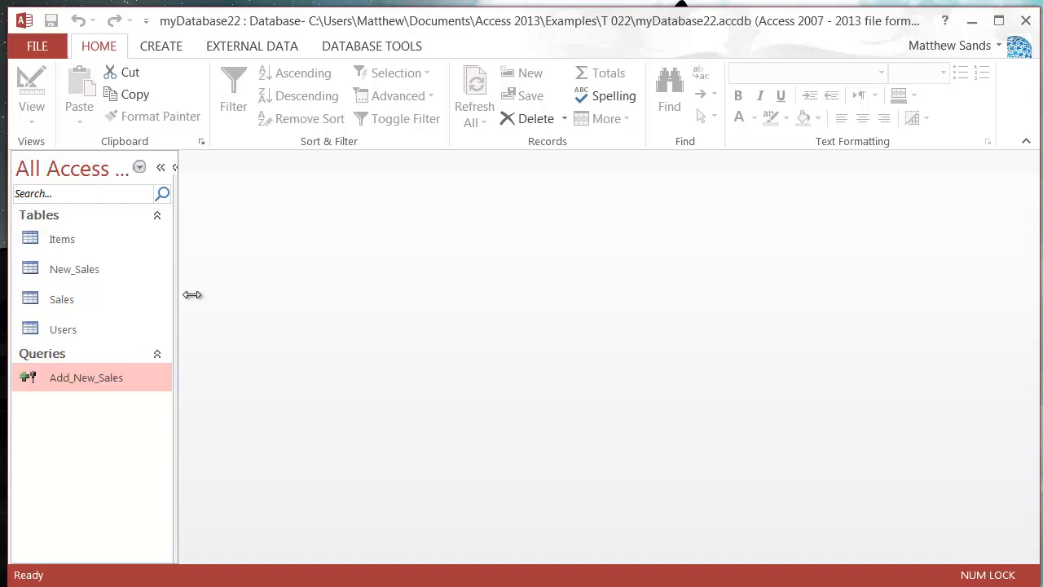
{"action": "left_click_drag", "start_coordinate": [176, 294], "coordinate": [202, 285]}
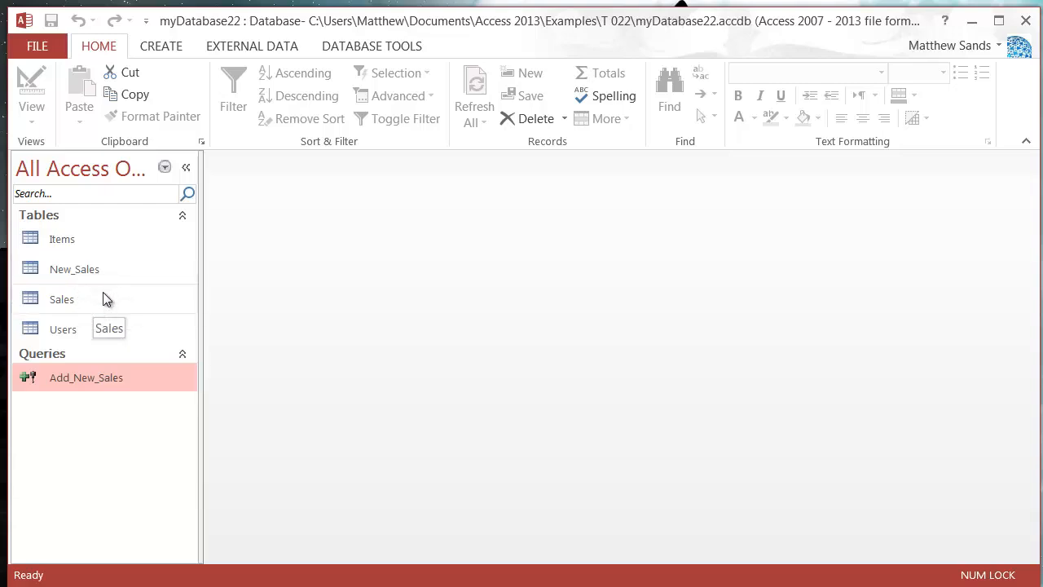
{"action": "left_click", "coordinate": [63, 330]}
{"action": "key", "text": "F2"}
{"action": "key", "text": "Escape"}
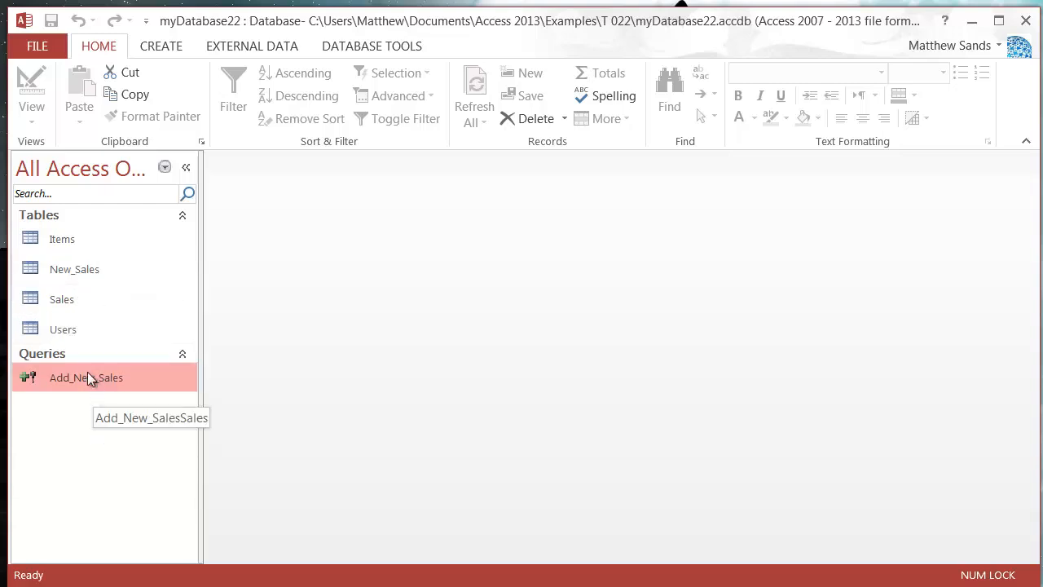
{"action": "double_click", "coordinate": [88, 297]}
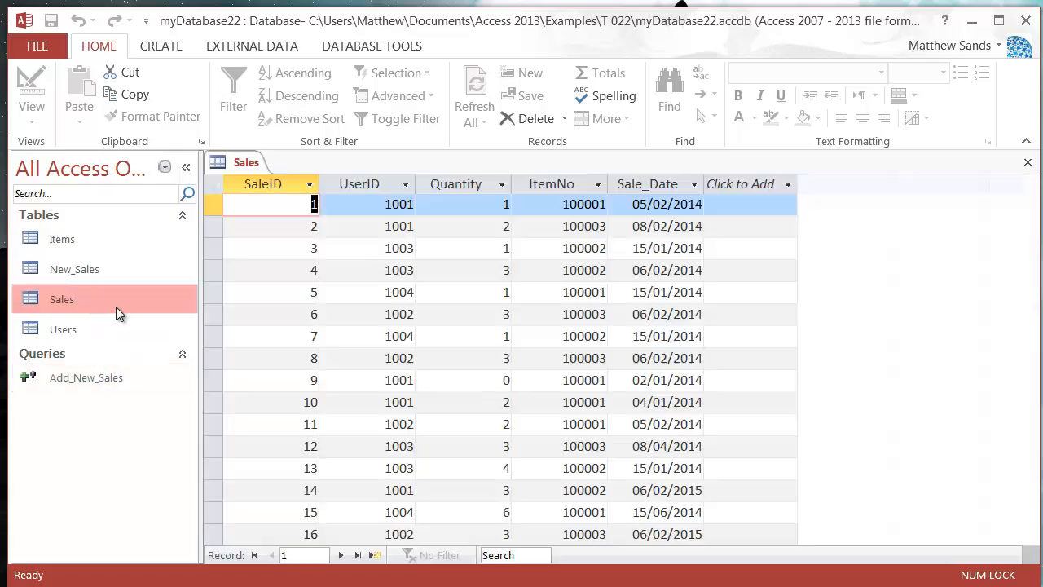
{"action": "scroll", "coordinate": [261, 350], "scroll_direction": "down", "scroll_amount": 3}
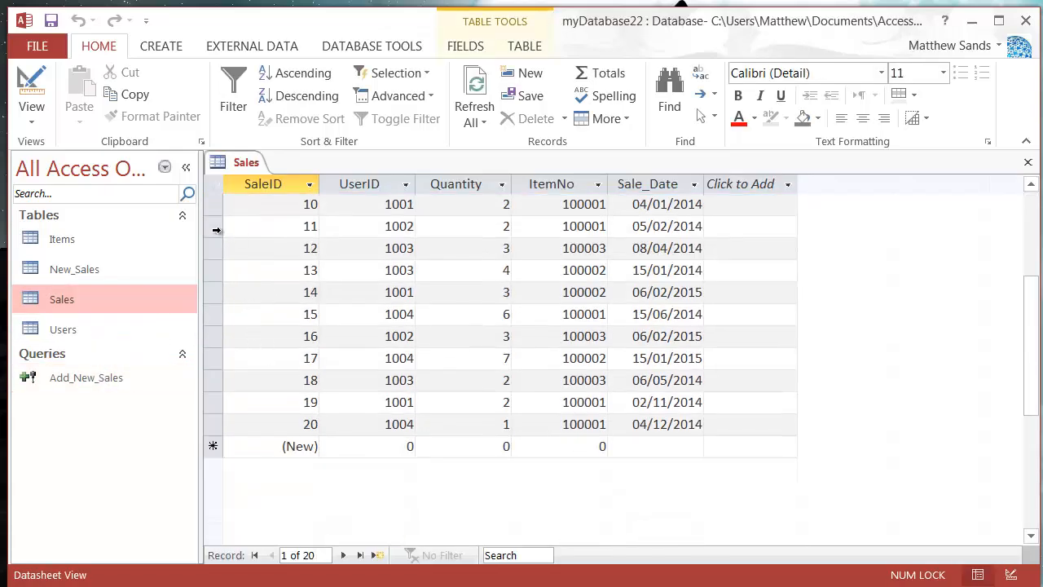
Delete Sales records 11 through 20, confirm the 10-record deletion, and close the table.
{"action": "left_click_drag", "start_coordinate": [215, 227], "coordinate": [214, 425]}
{"action": "right_click", "coordinate": [214, 424]}
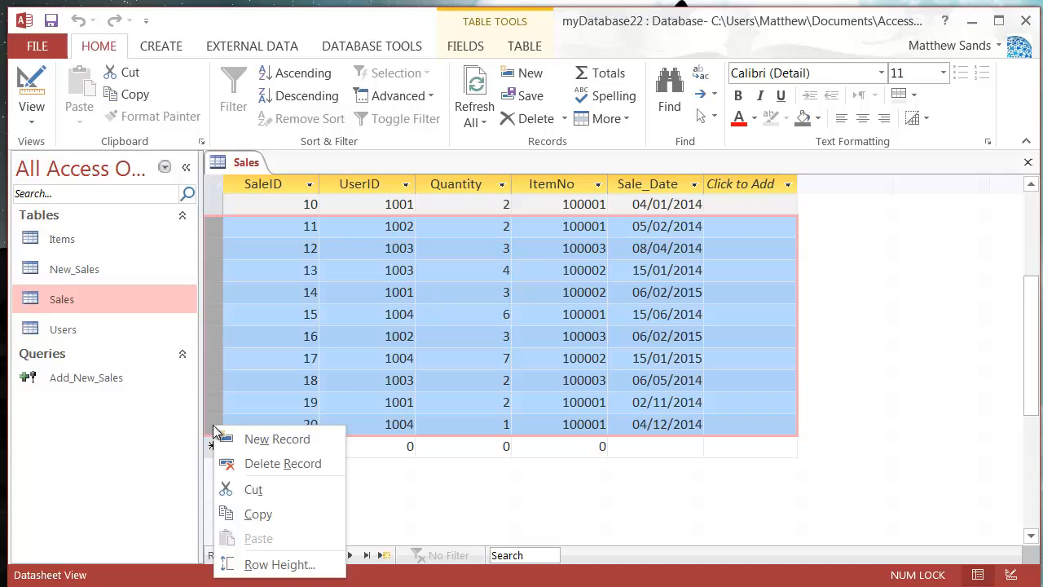
{"action": "left_click", "coordinate": [256, 484]}
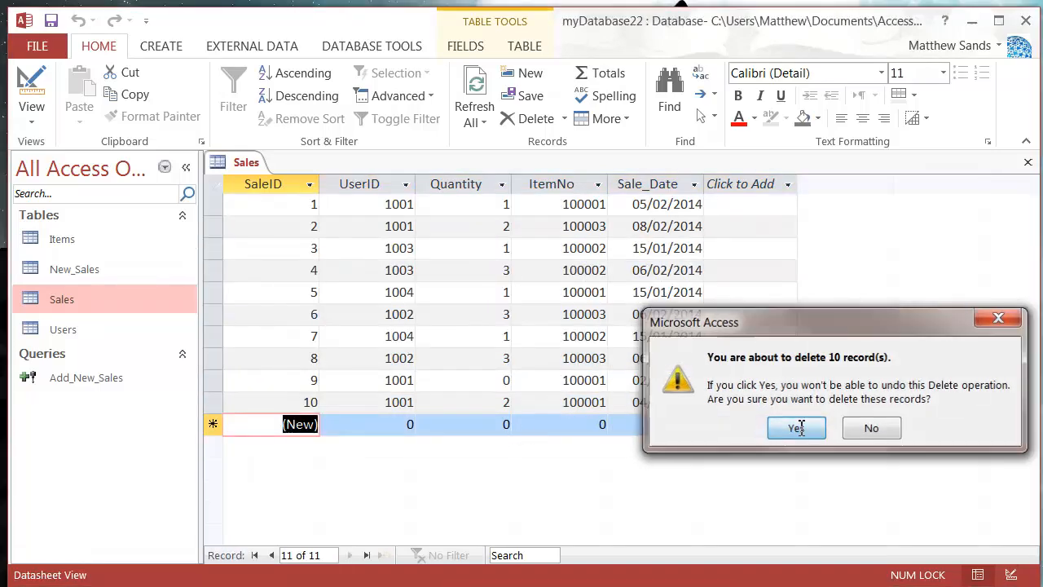
{"action": "left_click", "coordinate": [795, 428]}
{"action": "right_click", "coordinate": [245, 163]}
{"action": "left_click", "coordinate": [281, 201]}
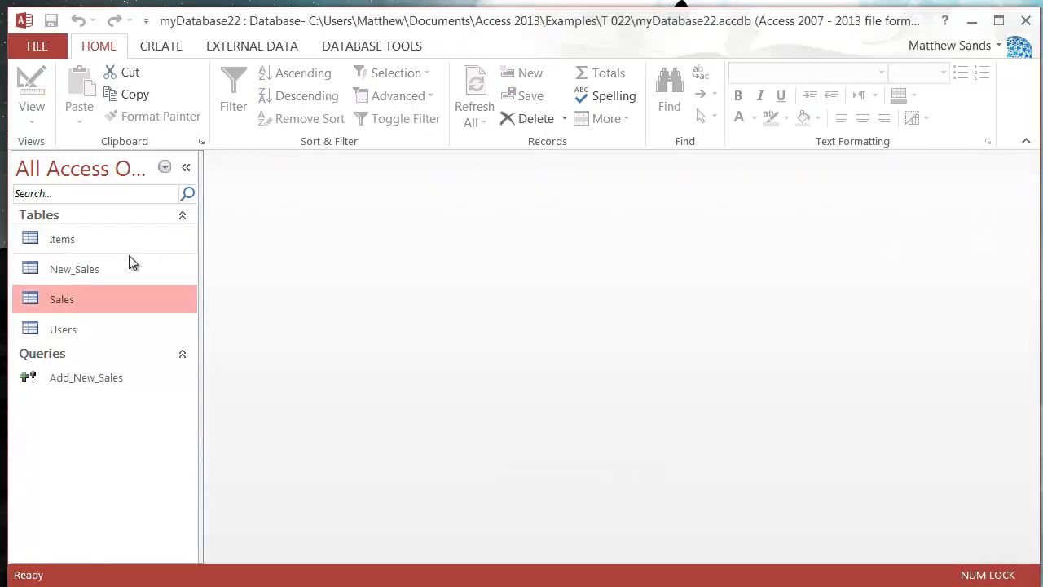
{"action": "double_click", "coordinate": [75, 269]}
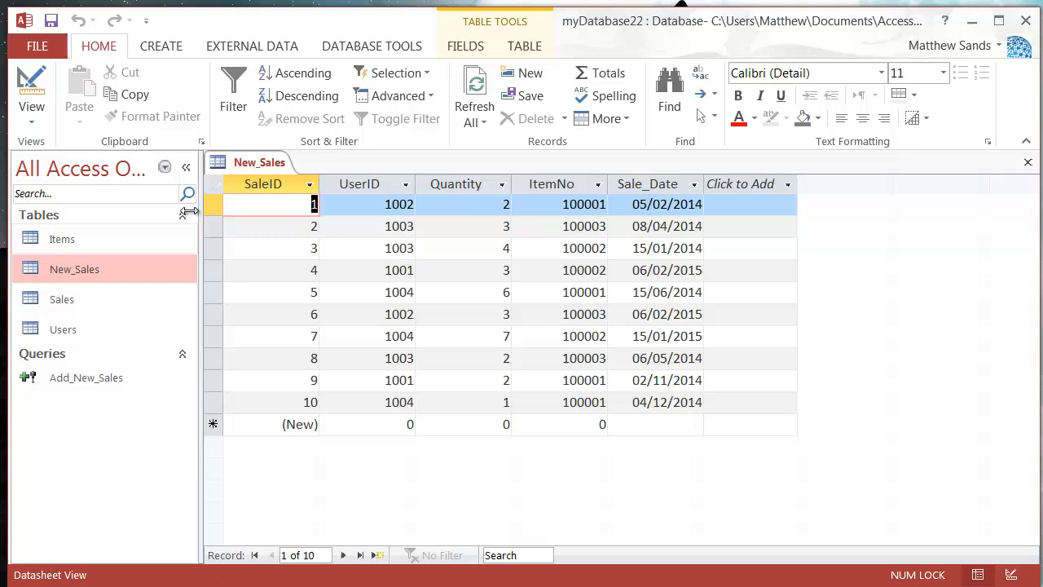
{"action": "right_click", "coordinate": [248, 162]}
{"action": "left_click", "coordinate": [281, 201]}
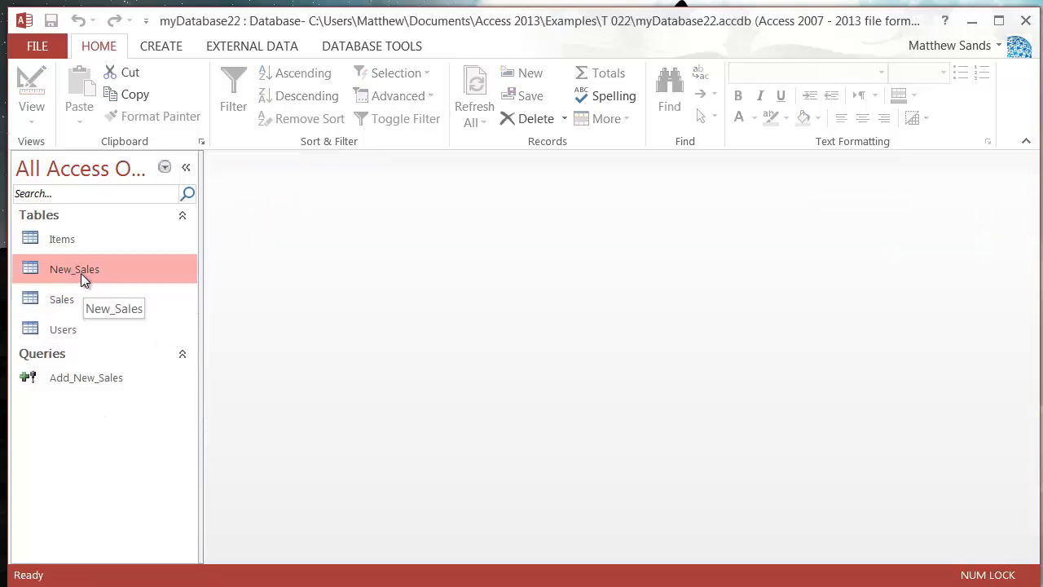
Start a new Query Design and add the New_Sales table from the Show Table dialog.
{"action": "left_click", "coordinate": [160, 46]}
{"action": "left_click", "coordinate": [293, 98]}
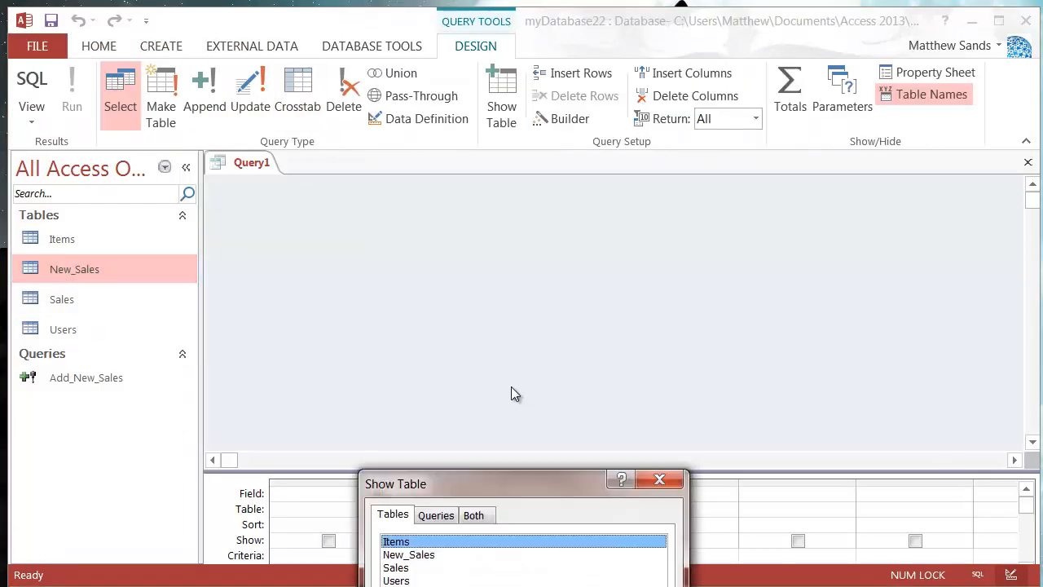
{"action": "left_click_drag", "start_coordinate": [518, 482], "coordinate": [476, 168]}
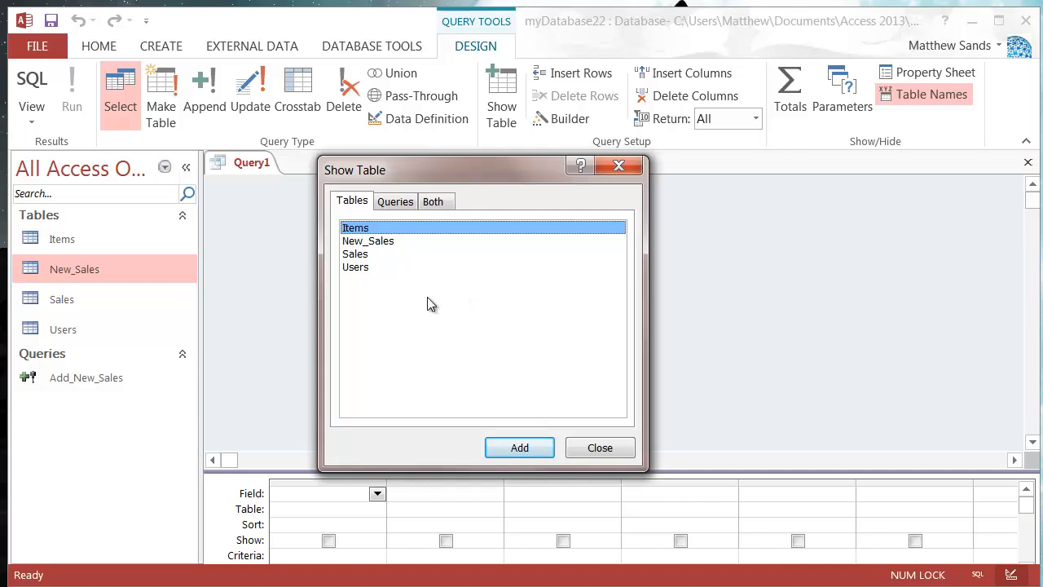
{"action": "double_click", "coordinate": [408, 241]}
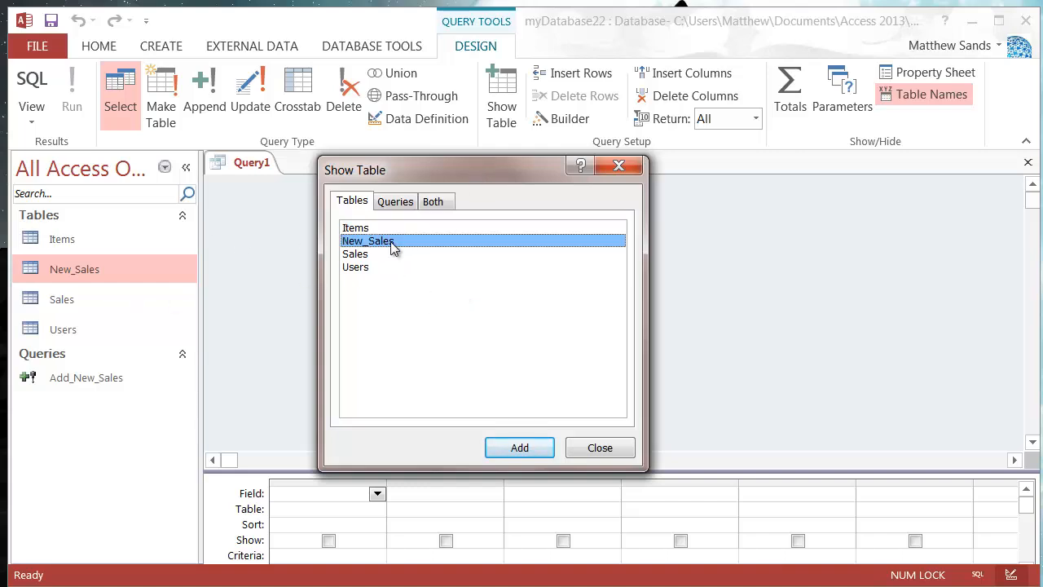
{"action": "left_click", "coordinate": [599, 447]}
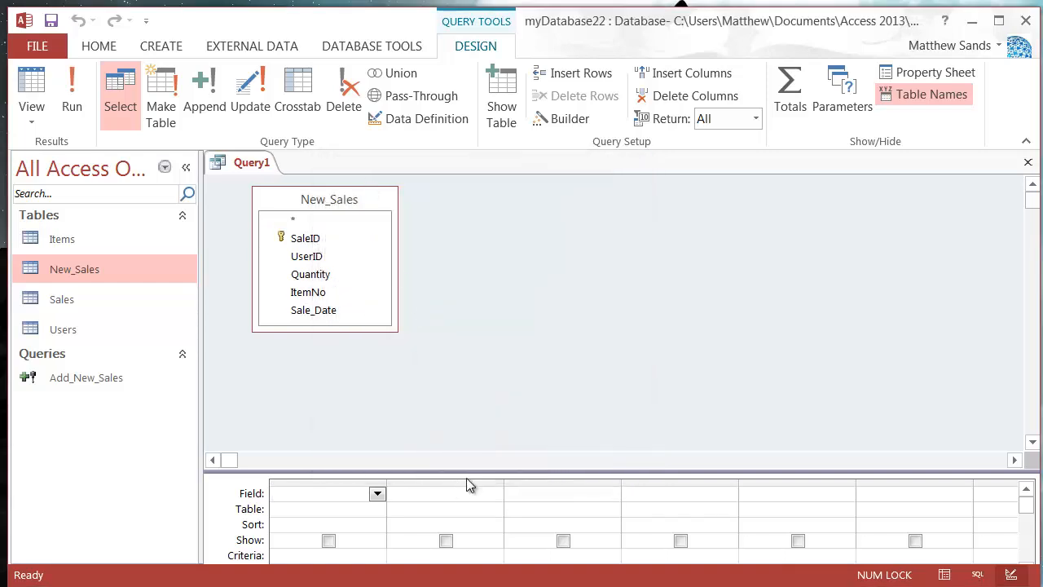
Switch the query type to Delete and enlarge the design grid.
{"action": "left_click", "coordinate": [342, 96]}
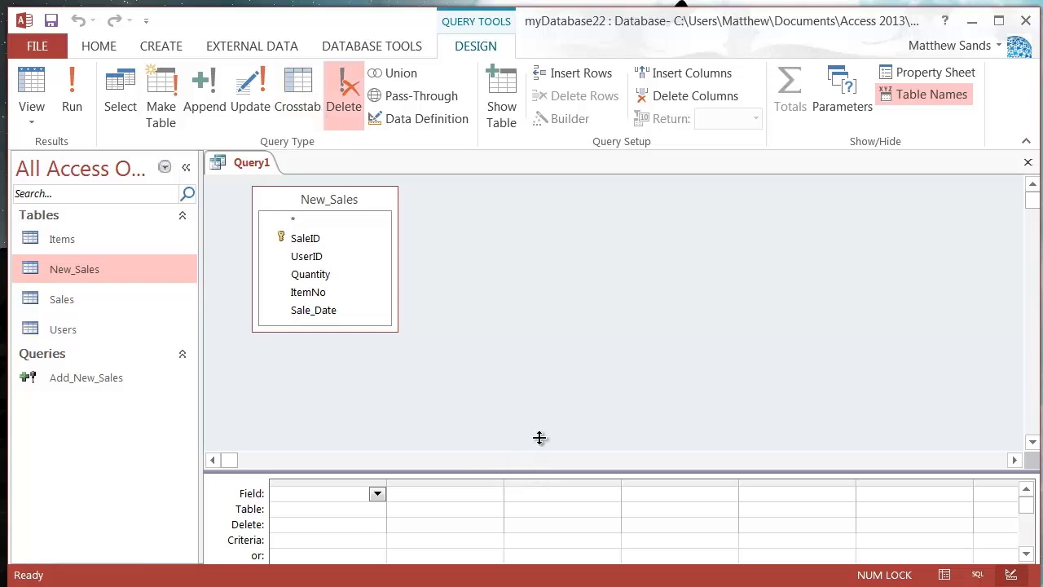
{"action": "left_click_drag", "start_coordinate": [534, 473], "coordinate": [538, 385]}
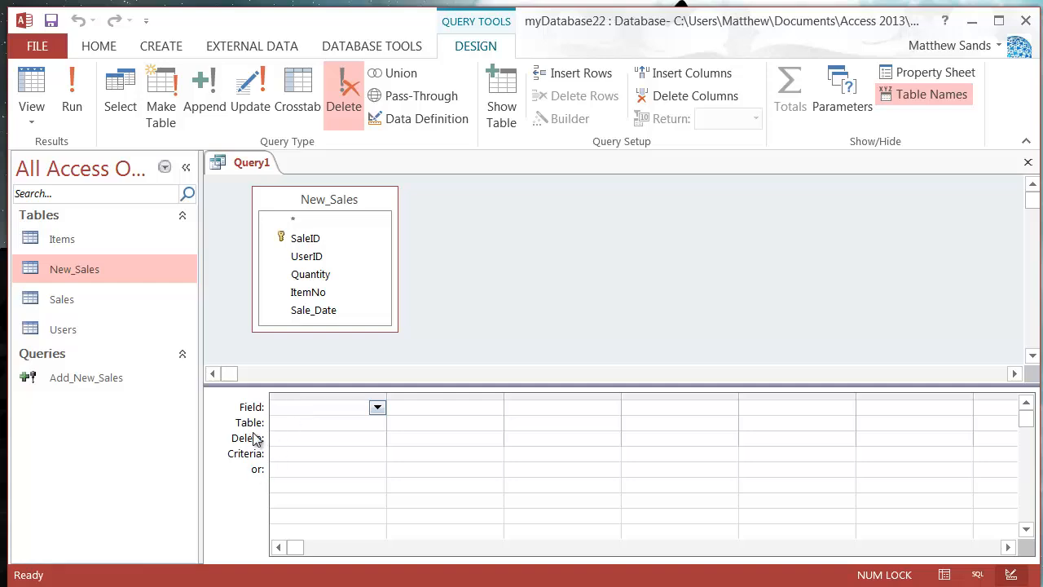
{"action": "left_click", "coordinate": [295, 439]}
{"action": "left_click", "coordinate": [376, 439]}
Place New_Sales.* in the first grid column, set to delete from New_Sales.
{"action": "left_click_drag", "start_coordinate": [305, 220], "coordinate": [326, 406]}
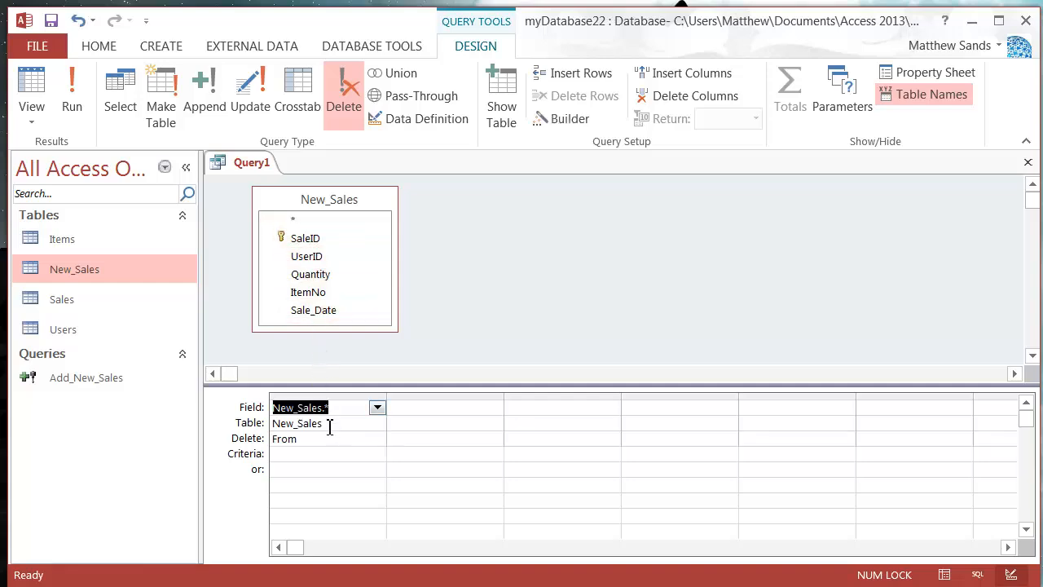
{"action": "left_click", "coordinate": [325, 423]}
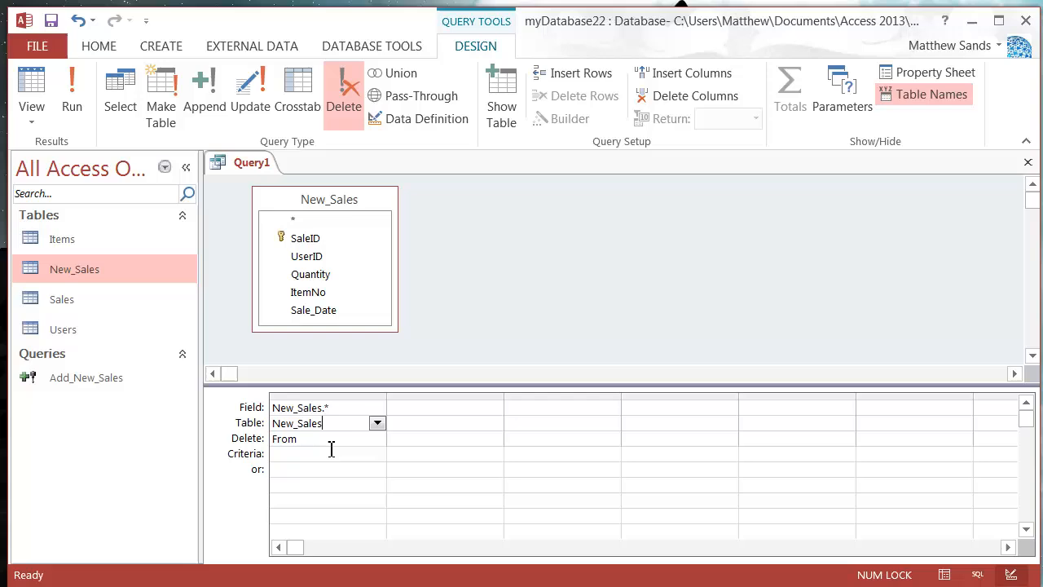
{"action": "left_click", "coordinate": [307, 453]}
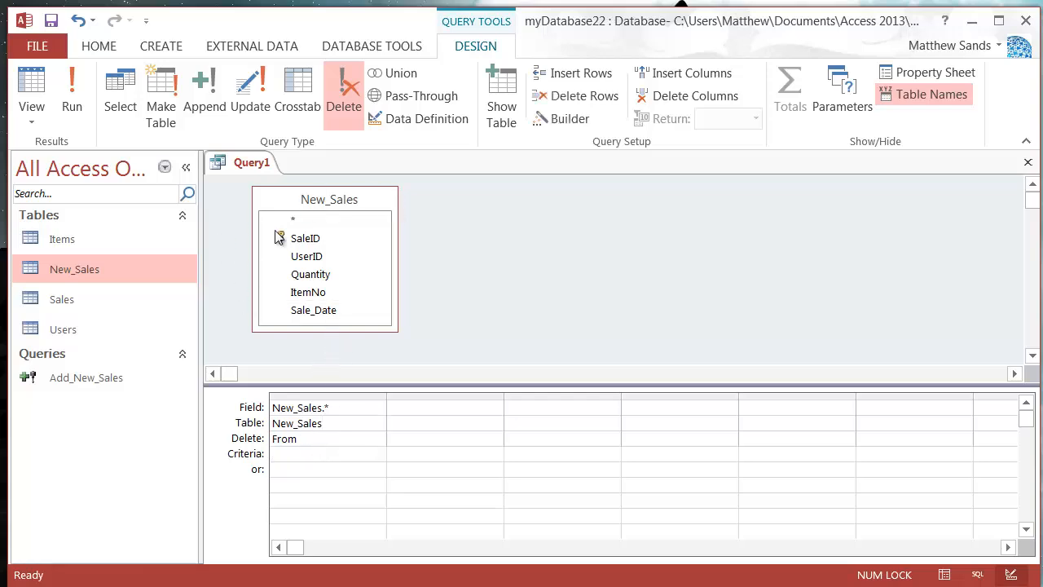
{"action": "left_click", "coordinate": [326, 438]}
{"action": "left_click", "coordinate": [298, 454]}
{"action": "mouse_move", "coordinate": [321, 310]}
{"action": "left_mouse_down"}
{"action": "mouse_move", "coordinate": [444, 431]}
{"action": "mouse_move", "coordinate": [439, 411]}
{"action": "left_mouse_up"}
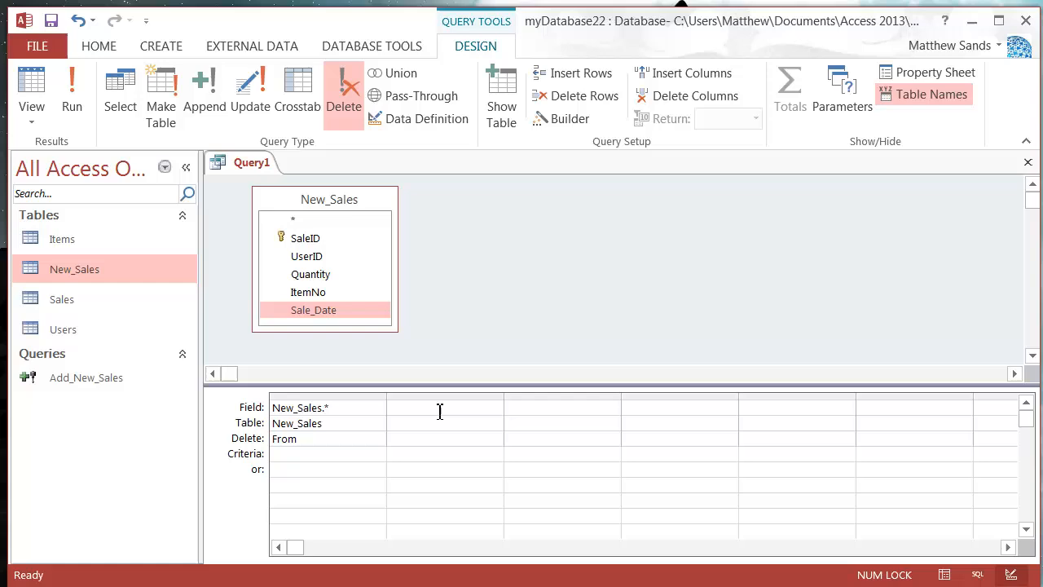
{"action": "left_click", "coordinate": [447, 438]}
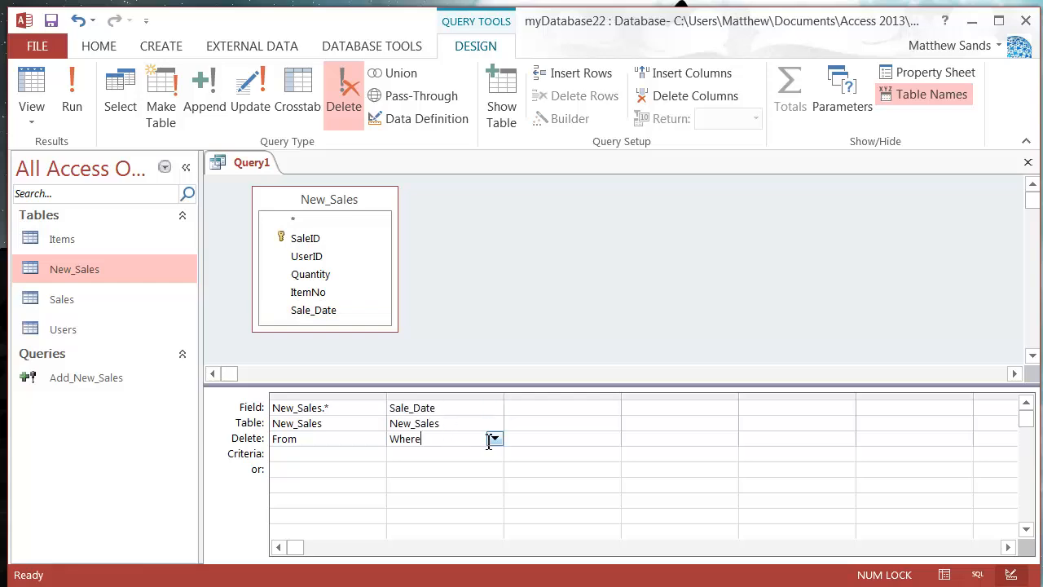
{"action": "left_click", "coordinate": [495, 438]}
{"action": "left_click", "coordinate": [429, 456]}
{"action": "left_click", "coordinate": [436, 458]}
{"action": "type", "text": "<="}
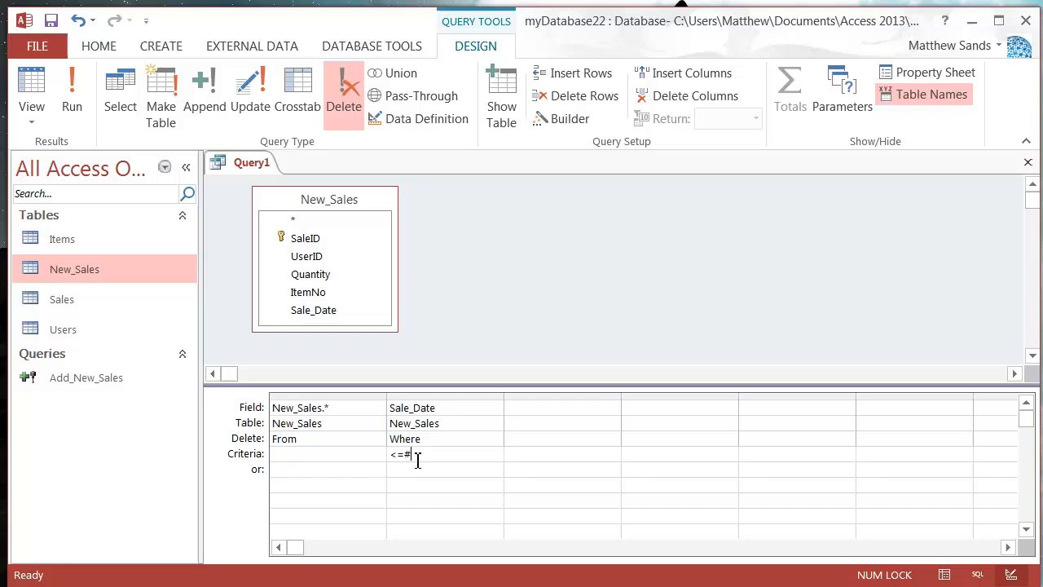
{"action": "type", "text": "#"}
{"action": "key", "text": "BackSpace"}
{"action": "key", "text": "BackSpace"}
{"action": "key", "text": "BackSpace"}
{"action": "right_click", "coordinate": [408, 398]}
{"action": "left_click", "coordinate": [453, 452]}
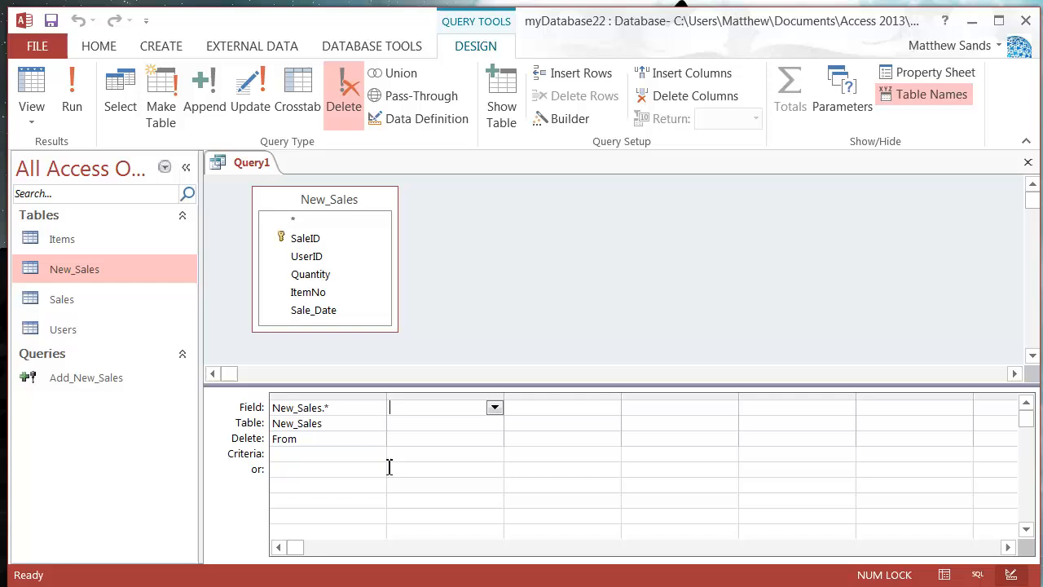
{"action": "left_click", "coordinate": [339, 437]}
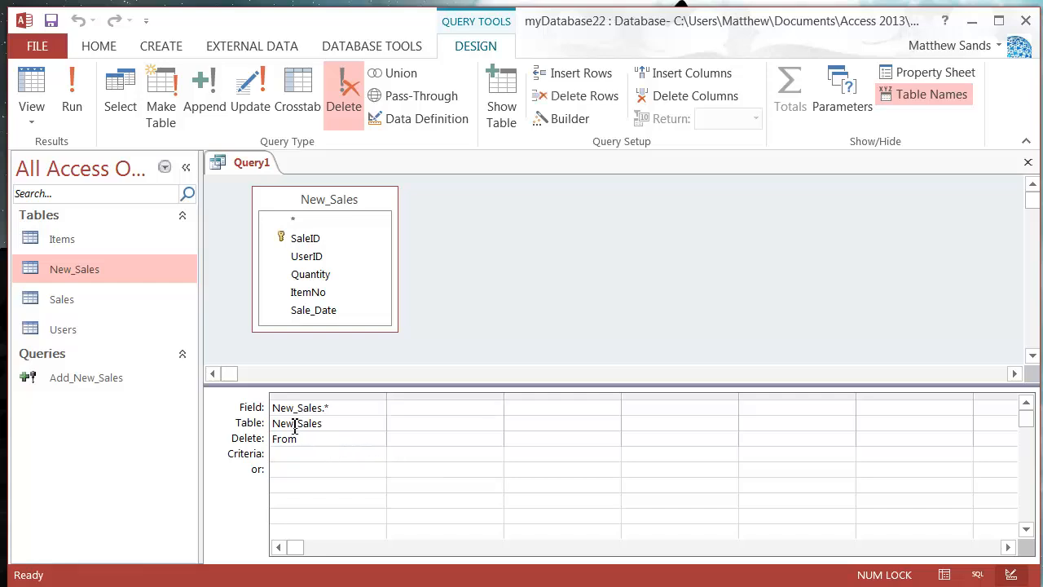
Save the delete query as Delete_New and close its window.
{"action": "right_click", "coordinate": [252, 162]}
{"action": "left_click", "coordinate": [286, 178]}
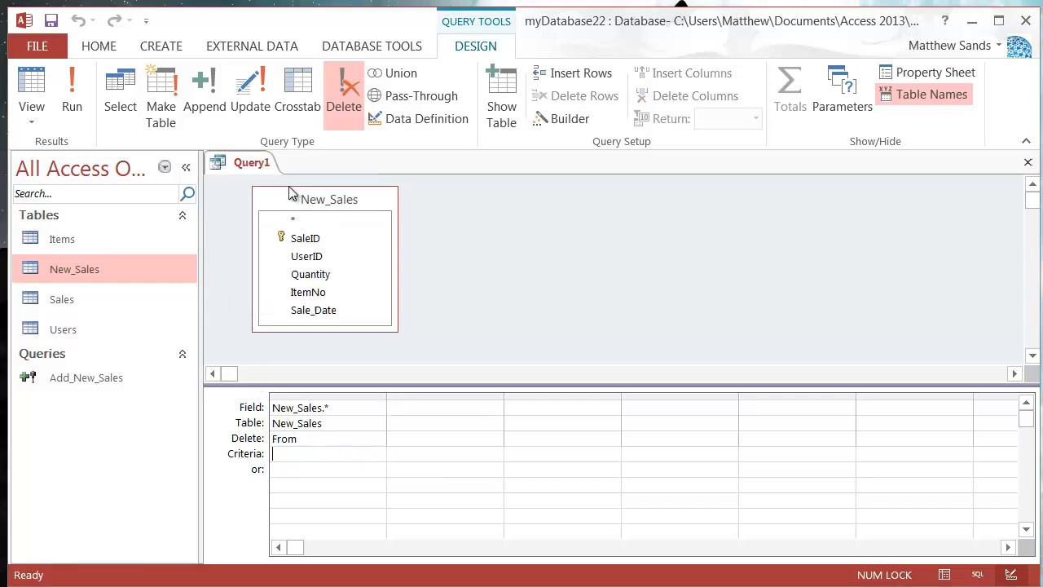
{"action": "type", "text": "Delet"}
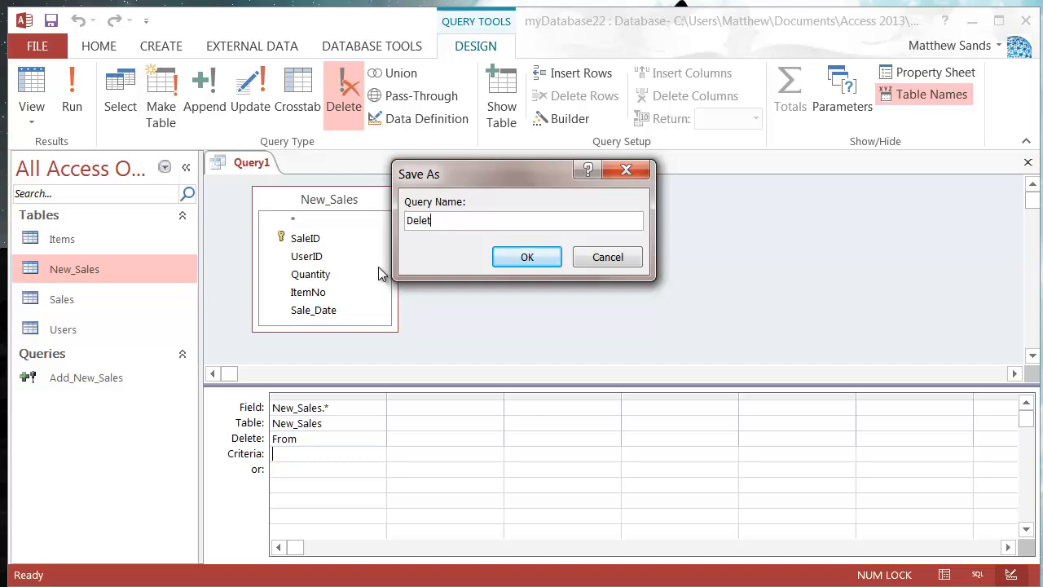
{"action": "type", "text": "e-"}
{"action": "key", "text": "BackSpace"}
{"action": "type", "text": "_New"}
{"action": "key", "text": "Return"}
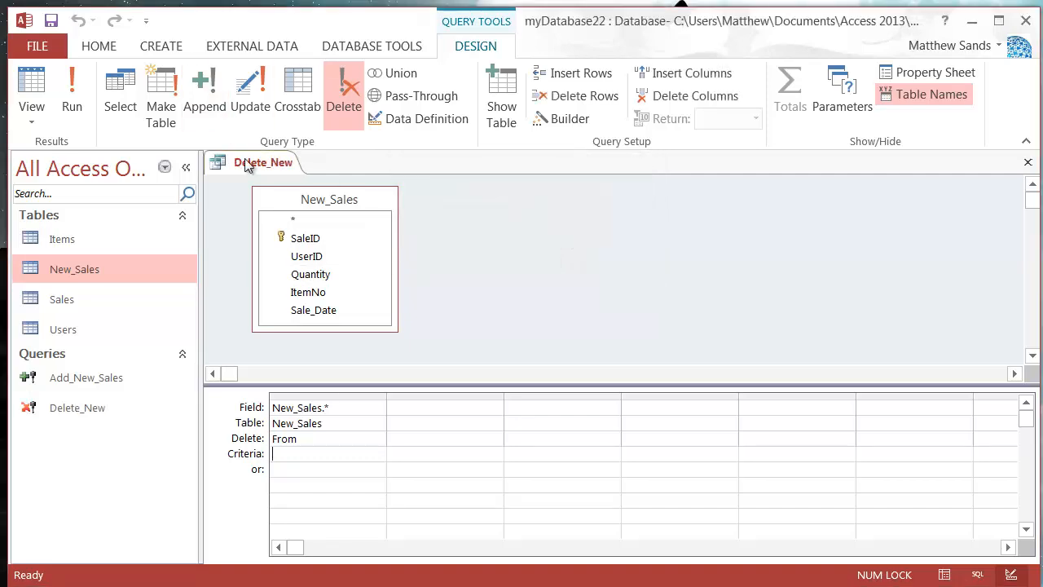
{"action": "right_click", "coordinate": [250, 162]}
{"action": "left_click", "coordinate": [289, 203]}
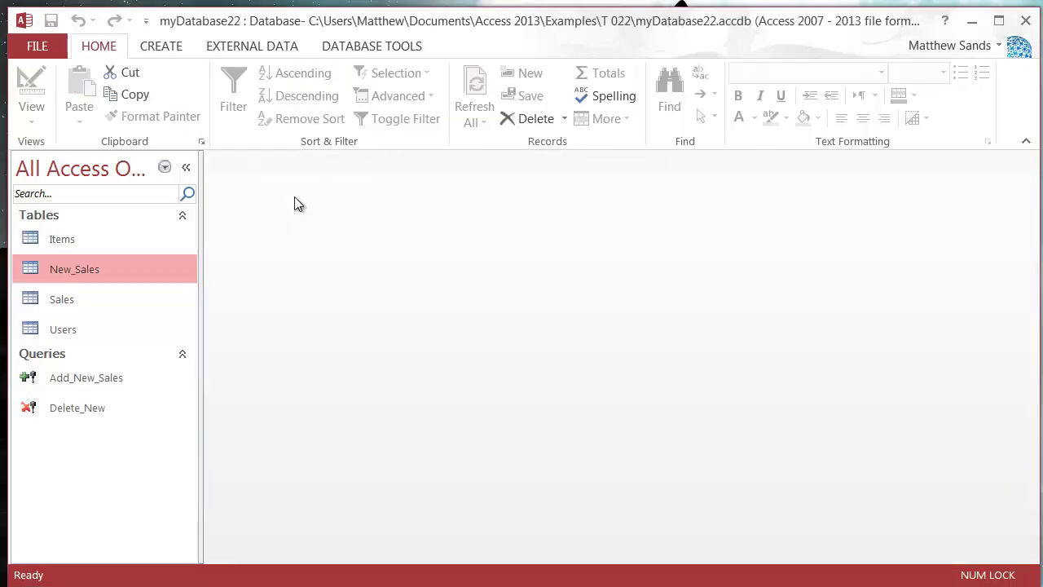
Run the Add_New_Sales append query and approve appending the 10 rows to Sales.
{"action": "left_click", "coordinate": [110, 379]}
{"action": "left_click", "coordinate": [92, 408]}
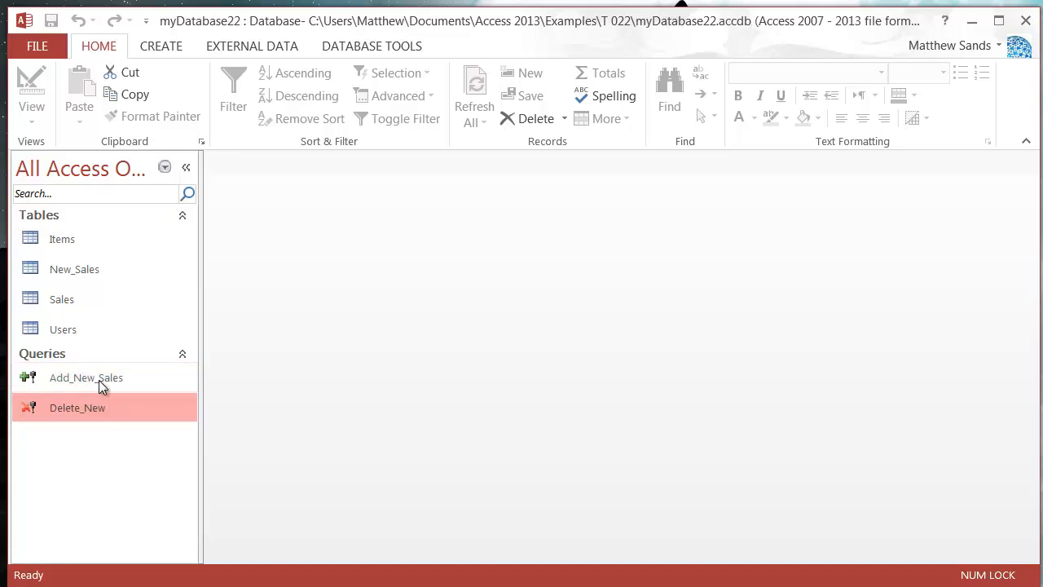
{"action": "double_click", "coordinate": [98, 380]}
{"action": "left_click_drag", "start_coordinate": [854, 292], "coordinate": [635, 260]}
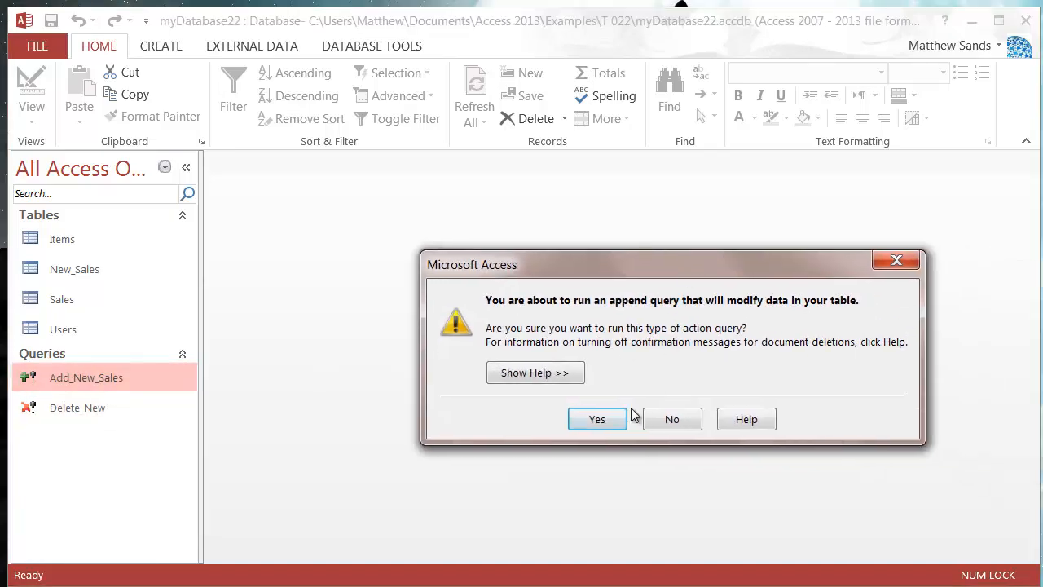
{"action": "left_click", "coordinate": [603, 416]}
{"action": "left_click_drag", "start_coordinate": [759, 335], "coordinate": [565, 232]}
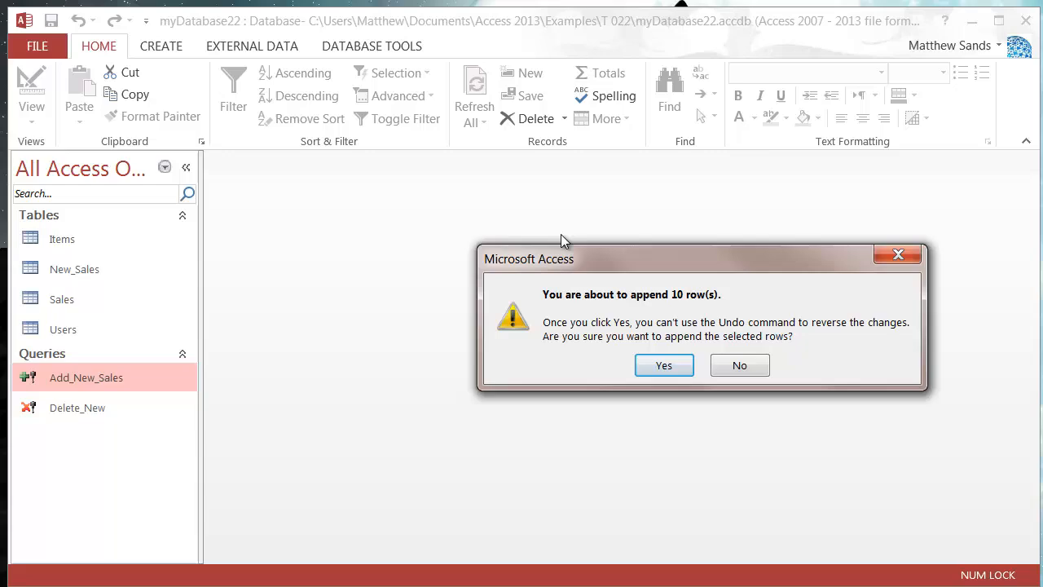
{"action": "left_click", "coordinate": [581, 338]}
Run the Delete_New query and approve deleting the 10 rows from New_Sales.
{"action": "double_click", "coordinate": [106, 408]}
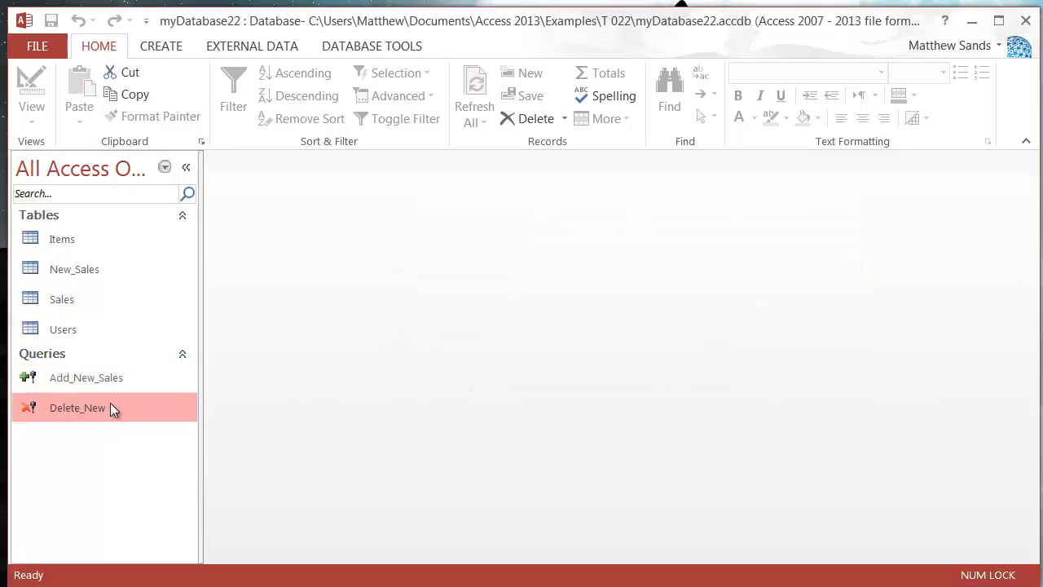
{"action": "left_click_drag", "start_coordinate": [799, 318], "coordinate": [767, 307]}
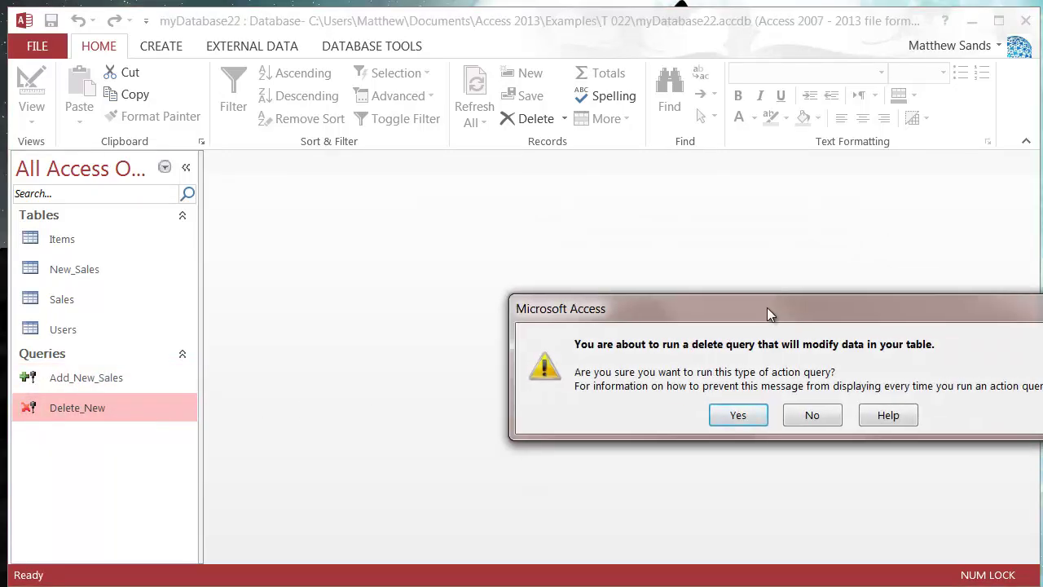
{"action": "left_click", "coordinate": [733, 414]}
{"action": "left_click_drag", "start_coordinate": [841, 310], "coordinate": [724, 284]}
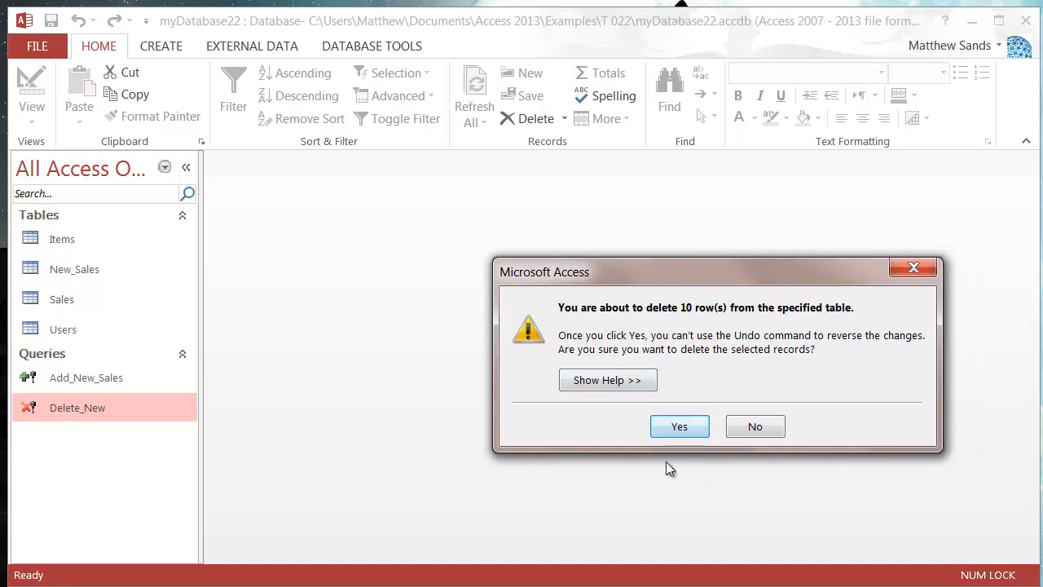
{"action": "left_click", "coordinate": [680, 427]}
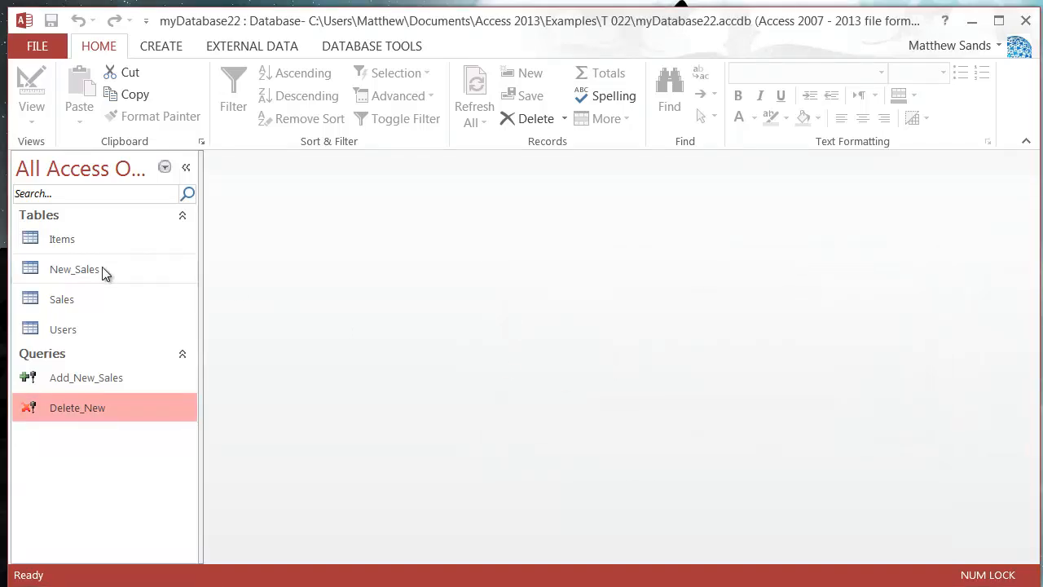
{"action": "double_click", "coordinate": [75, 269]}
{"action": "right_click", "coordinate": [244, 162]}
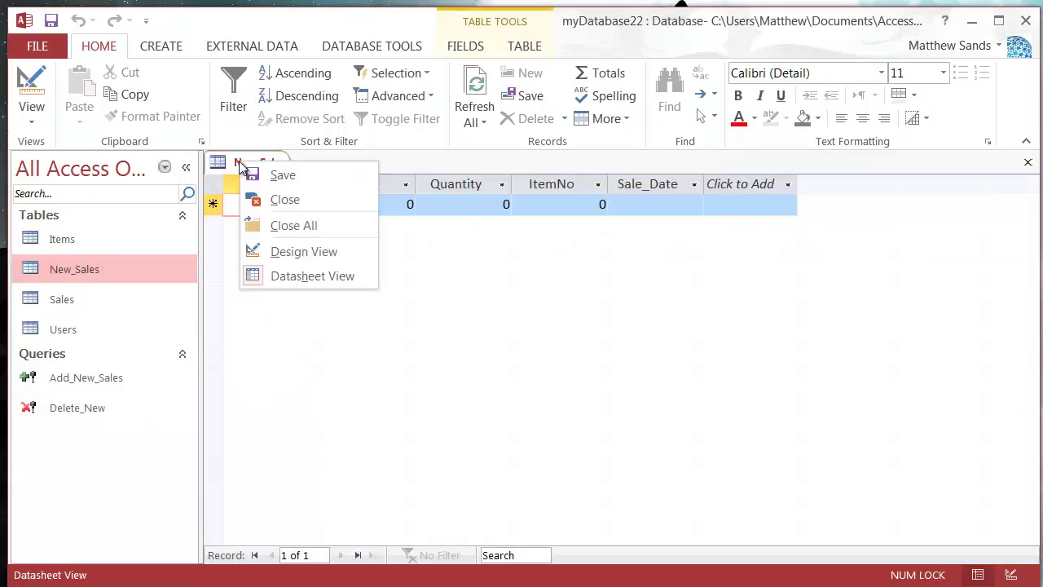
{"action": "left_click", "coordinate": [281, 199]}
{"action": "double_click", "coordinate": [106, 299]}
{"action": "scroll", "coordinate": [371, 370], "scroll_direction": "down", "scroll_amount": 10}
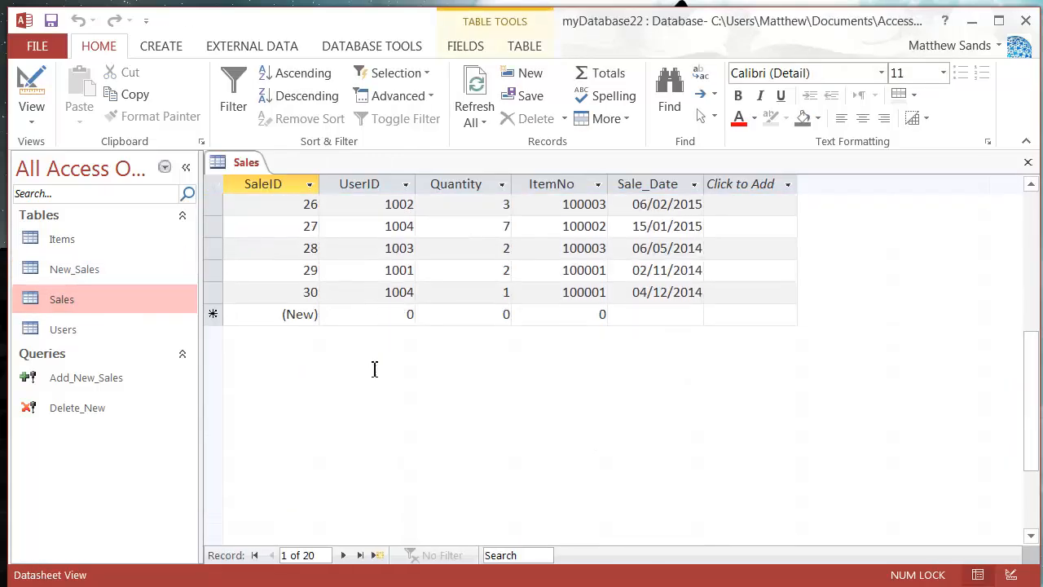
{"action": "scroll", "coordinate": [371, 371], "scroll_direction": "up", "scroll_amount": 3}
{"action": "scroll", "coordinate": [293, 358], "scroll_direction": "up", "scroll_amount": 3}
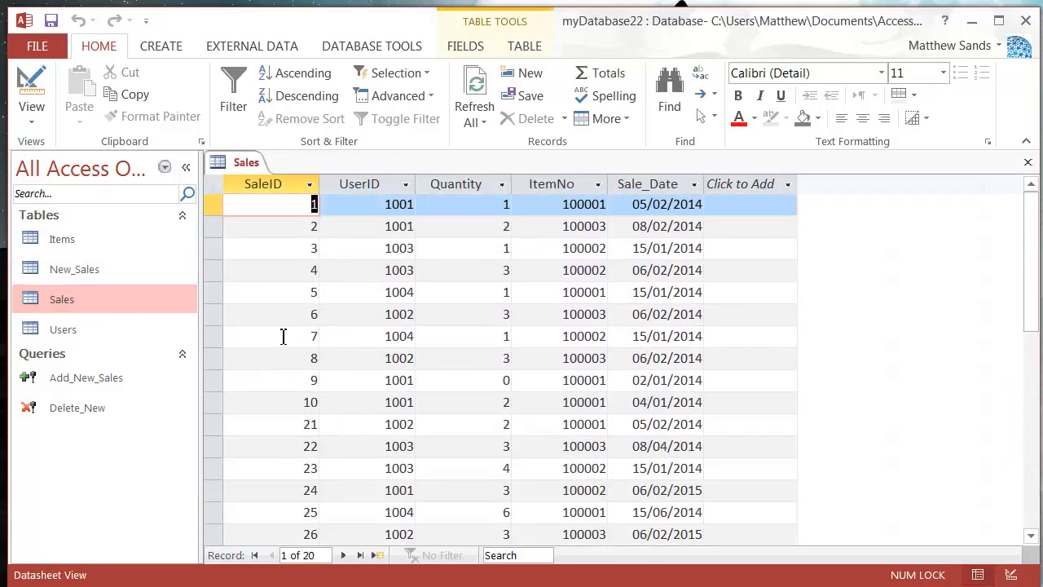
{"action": "scroll", "coordinate": [295, 326], "scroll_direction": "down", "scroll_amount": 3}
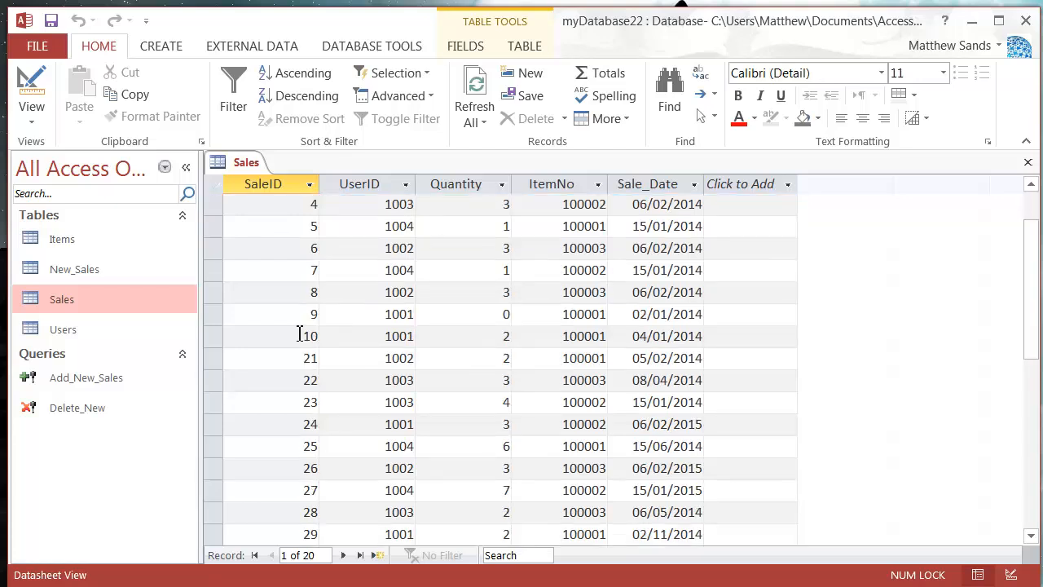
{"action": "scroll", "coordinate": [294, 326], "scroll_direction": "down", "scroll_amount": 3}
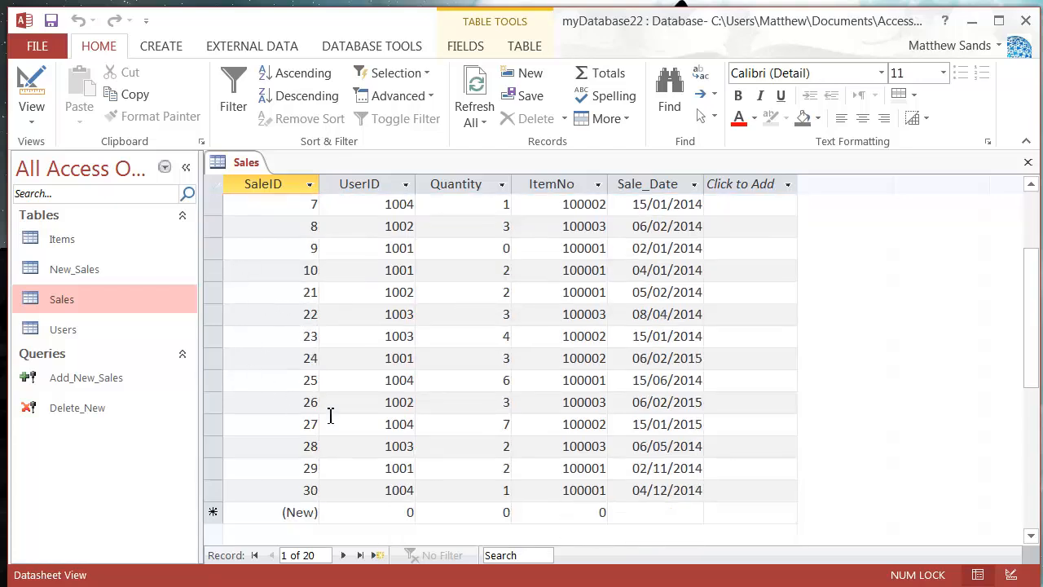
{"action": "left_click", "coordinate": [302, 293]}
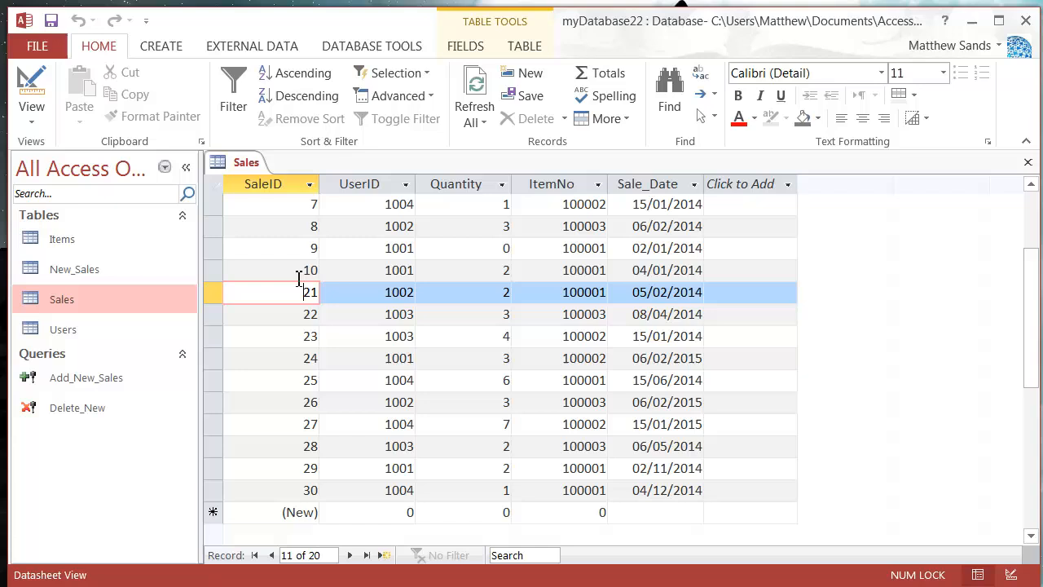
{"action": "left_click", "coordinate": [297, 342]}
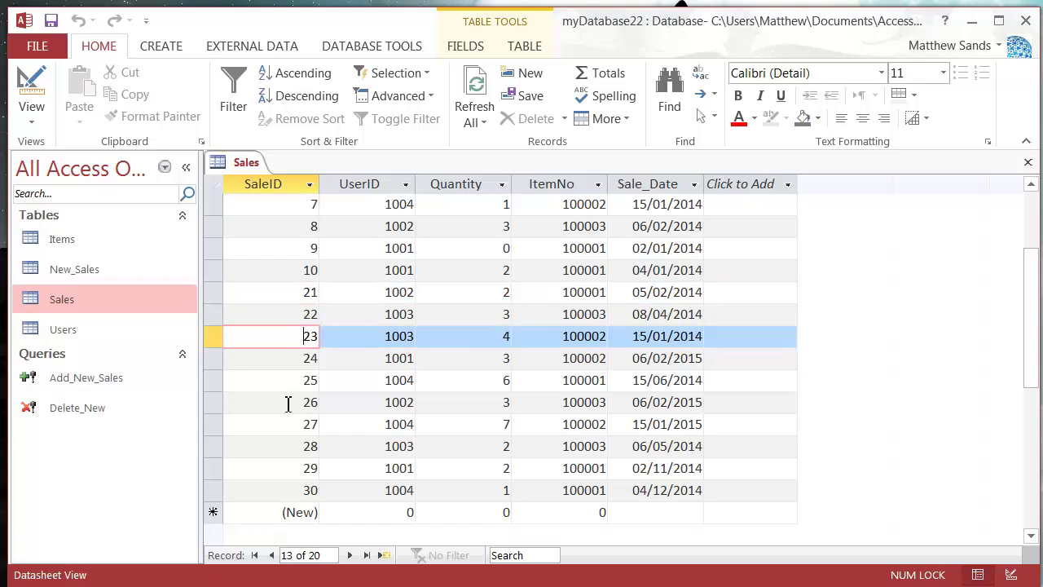
{"action": "left_click", "coordinate": [290, 292]}
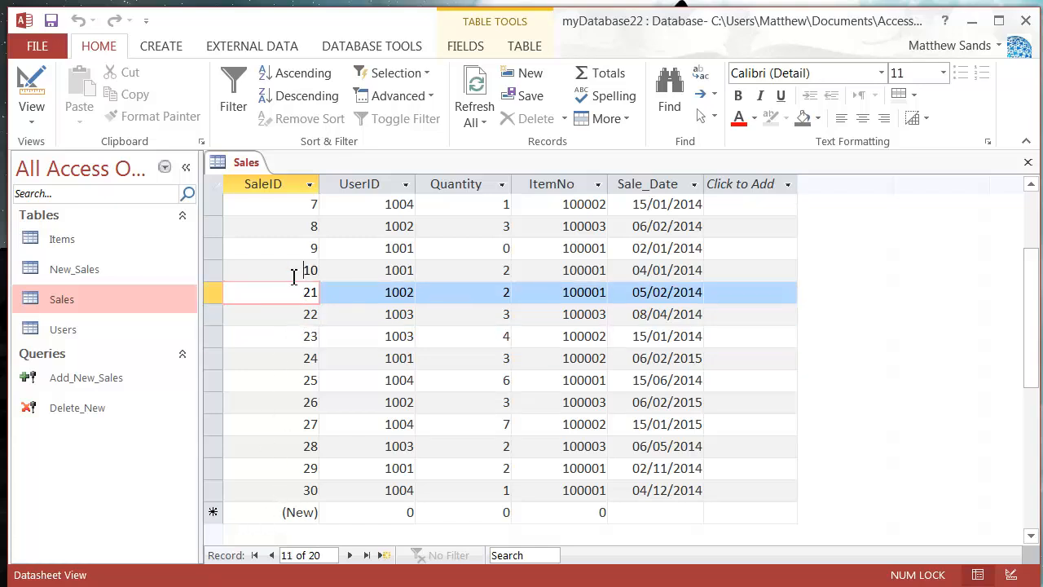
{"action": "left_click", "coordinate": [290, 269]}
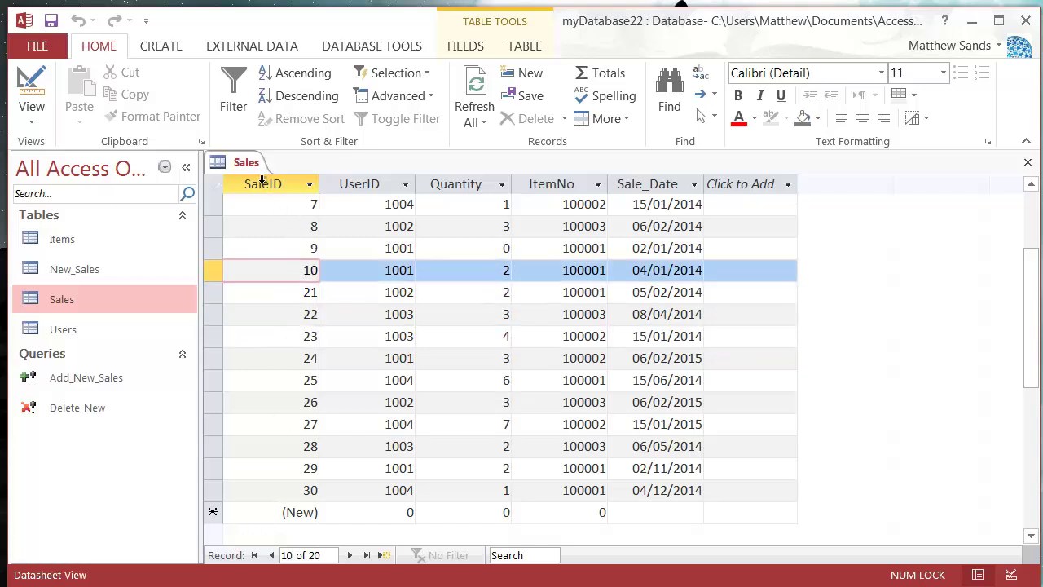
{"action": "left_click", "coordinate": [291, 292]}
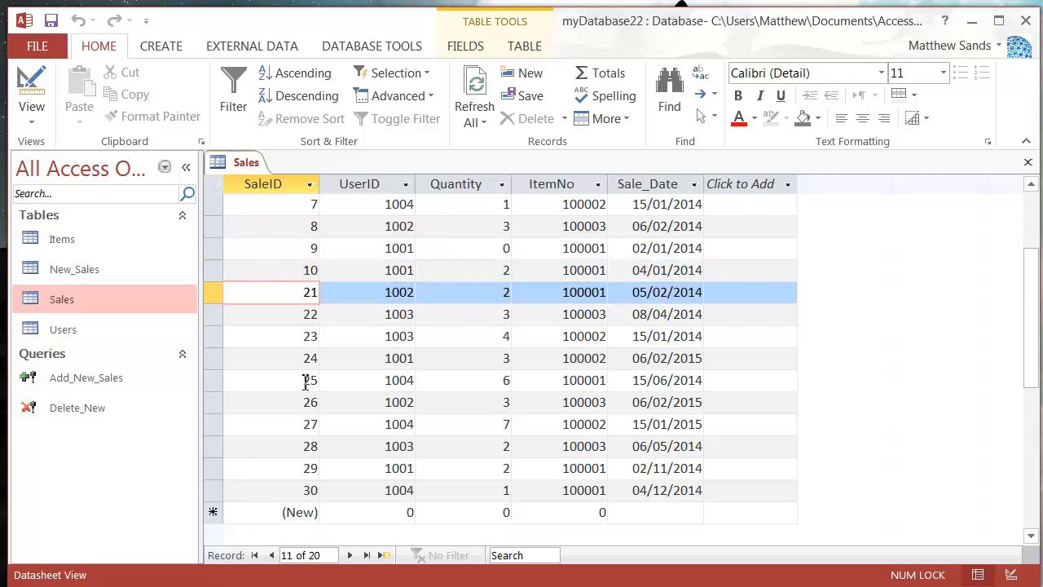
{"action": "right_click", "coordinate": [246, 163]}
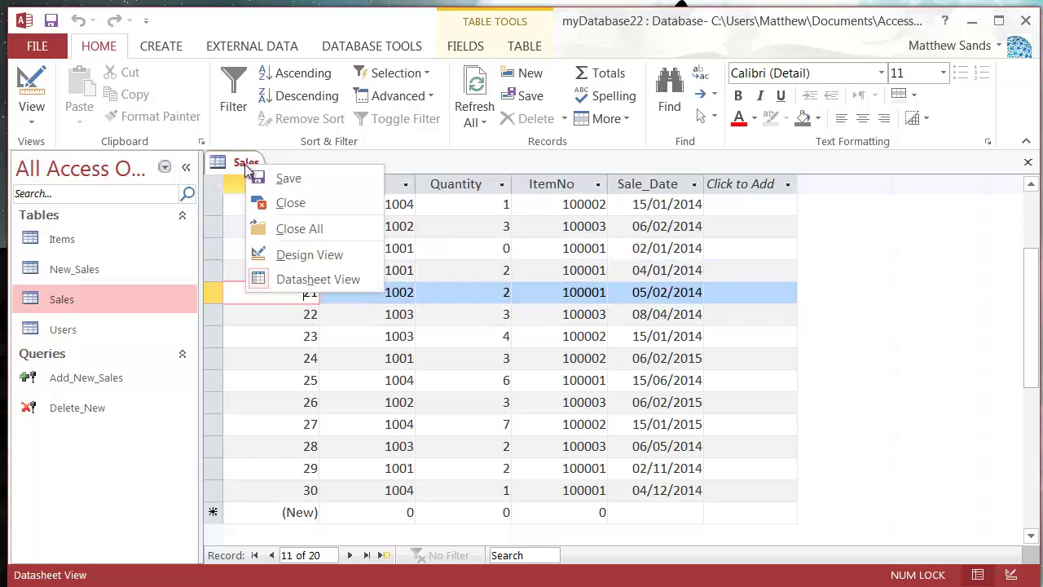
{"action": "left_click", "coordinate": [290, 202]}
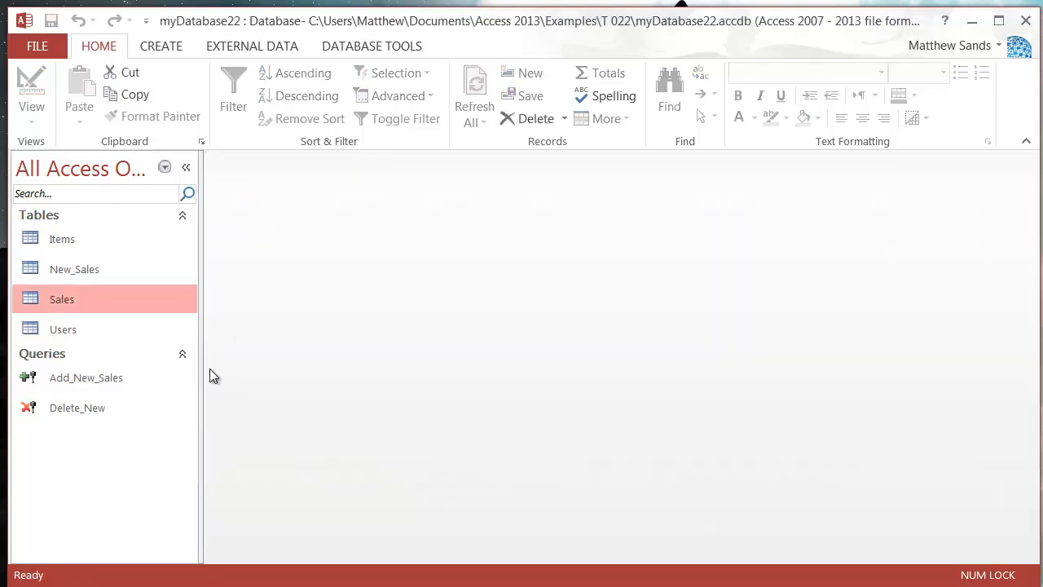
Compact and repair myDatabase22 from Database Tools, then return to the Home ribbon.
{"action": "left_click", "coordinate": [371, 51]}
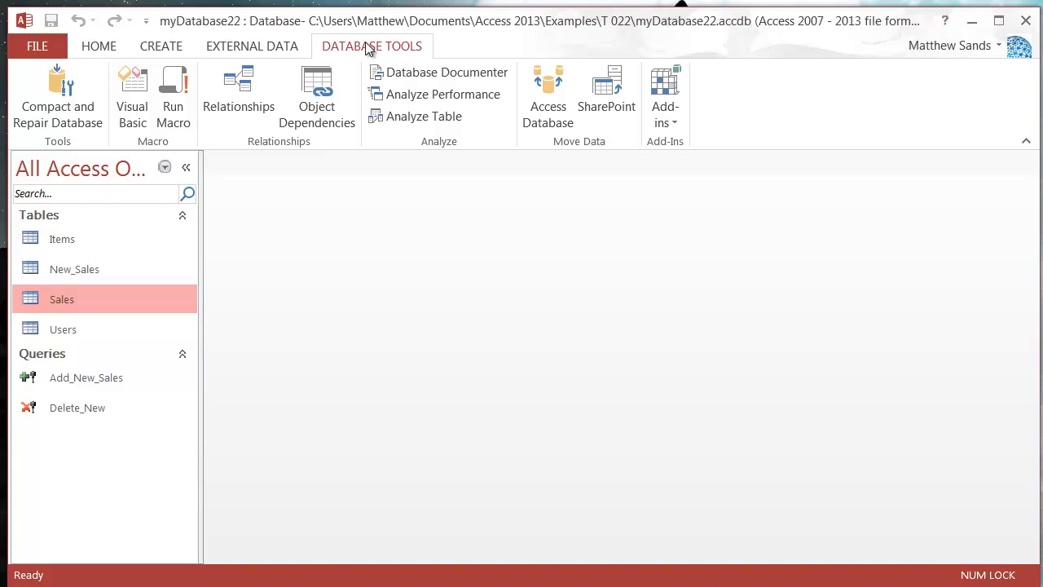
{"action": "left_click", "coordinate": [57, 98]}
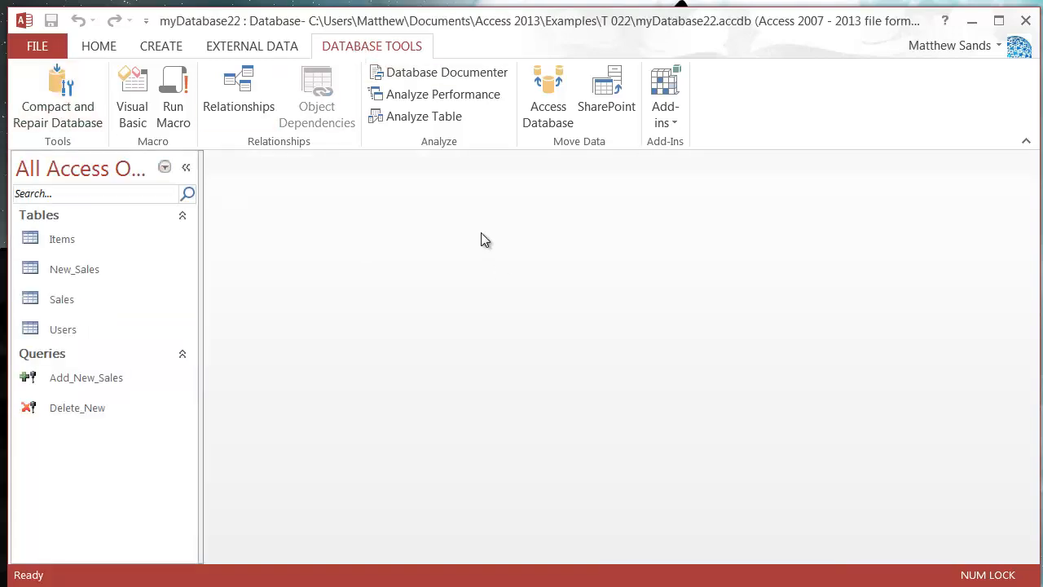
{"action": "left_click", "coordinate": [57, 96]}
{"action": "left_click", "coordinate": [175, 49]}
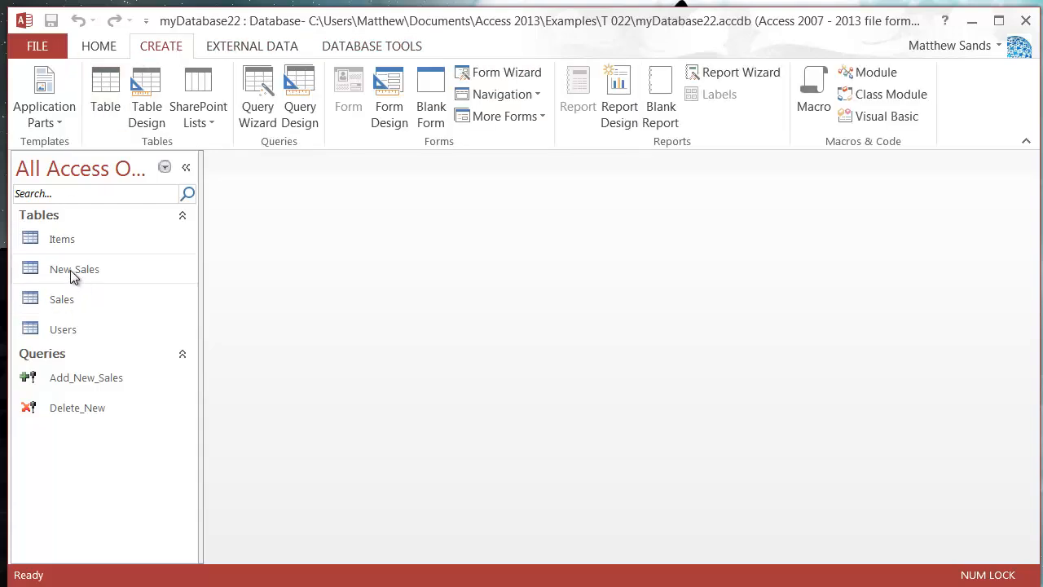
{"action": "left_click", "coordinate": [371, 49]}
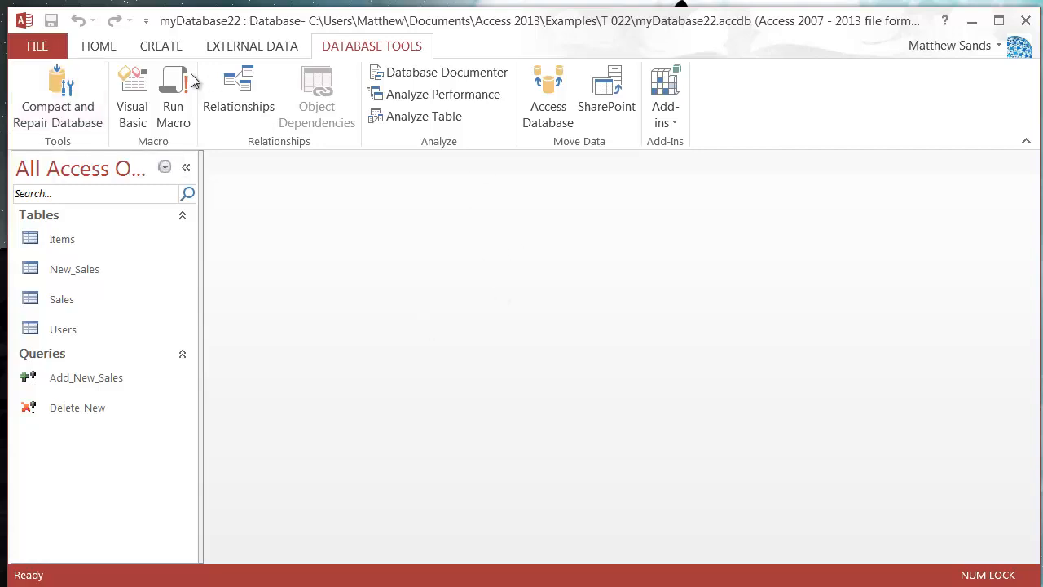
{"action": "left_click", "coordinate": [106, 46]}
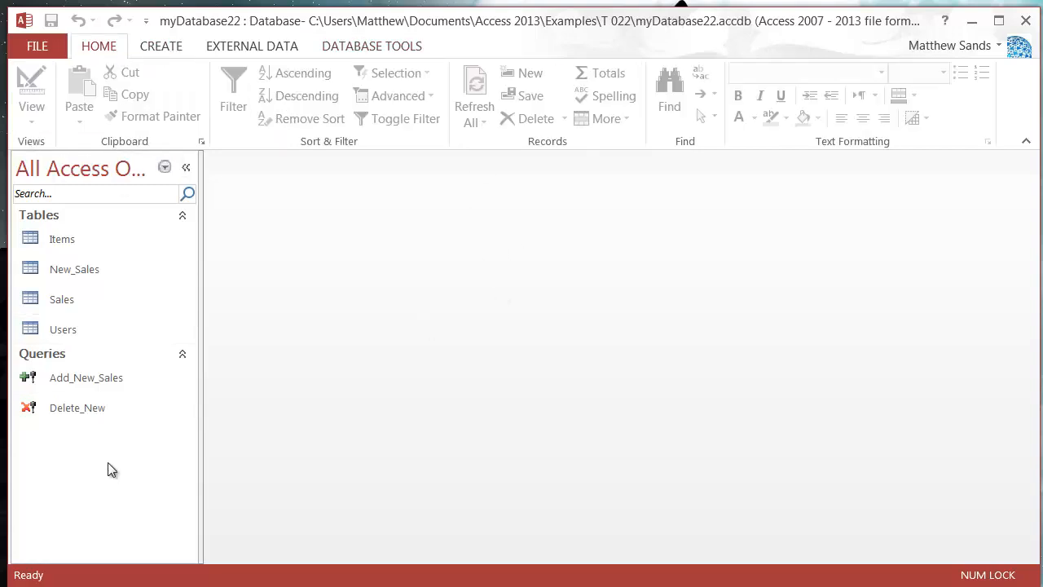